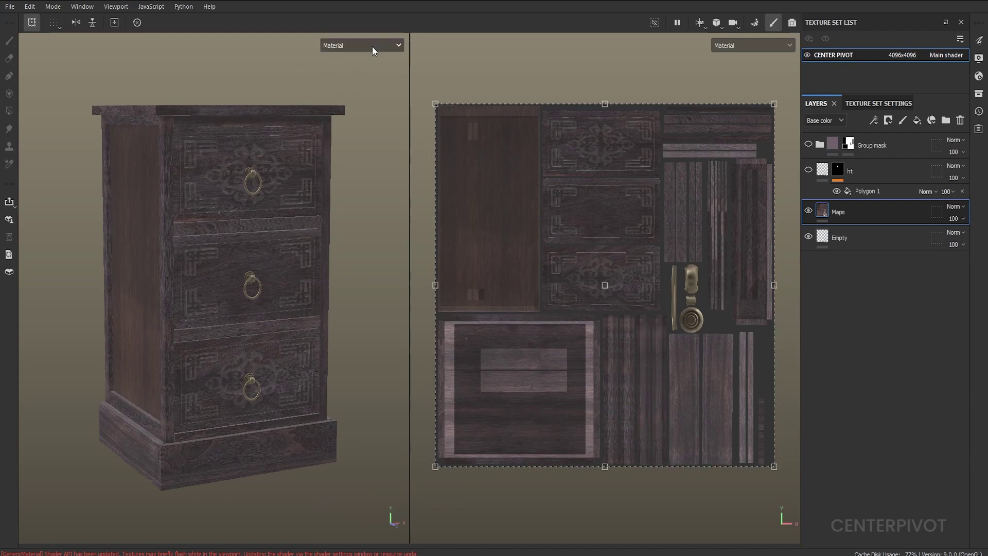
# Step: Preview the normal map and base color channels, then return to the full material view
pyautogui.click(350, 47)
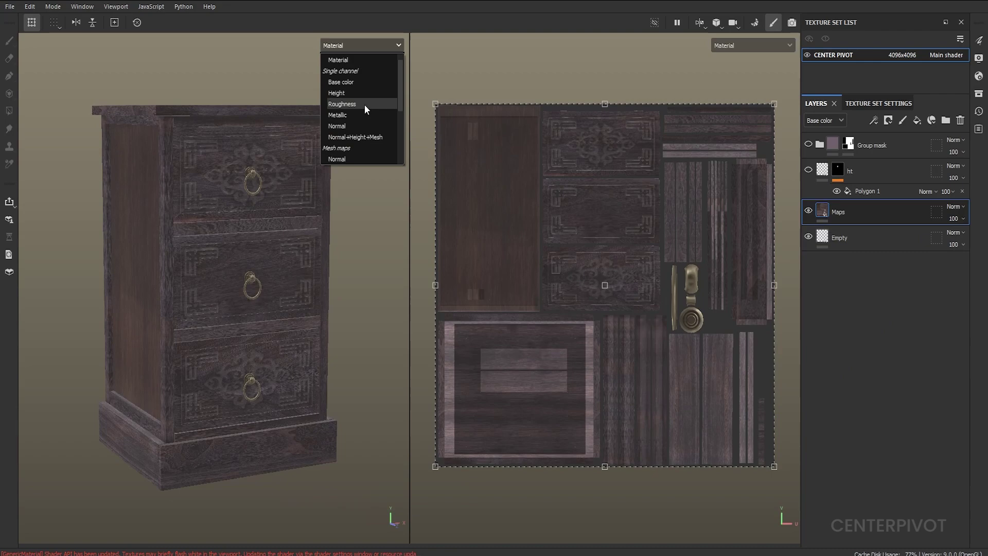
pyautogui.click(337, 125)
pyautogui.scroll(3, 235, 188)
pyautogui.scroll(2, 258, 166)
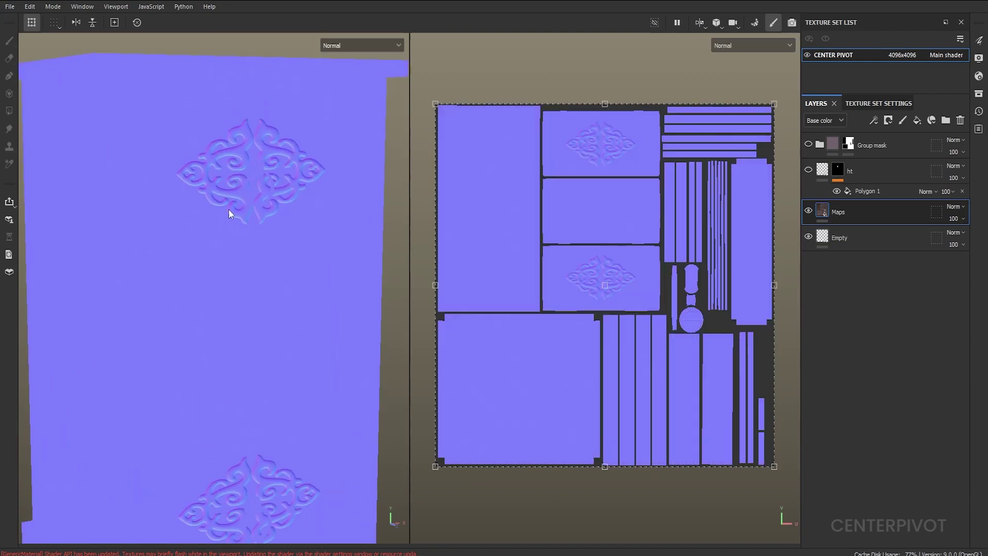
pyautogui.scroll(-3, 227, 182)
pyautogui.click(361, 45)
pyautogui.click(338, 72)
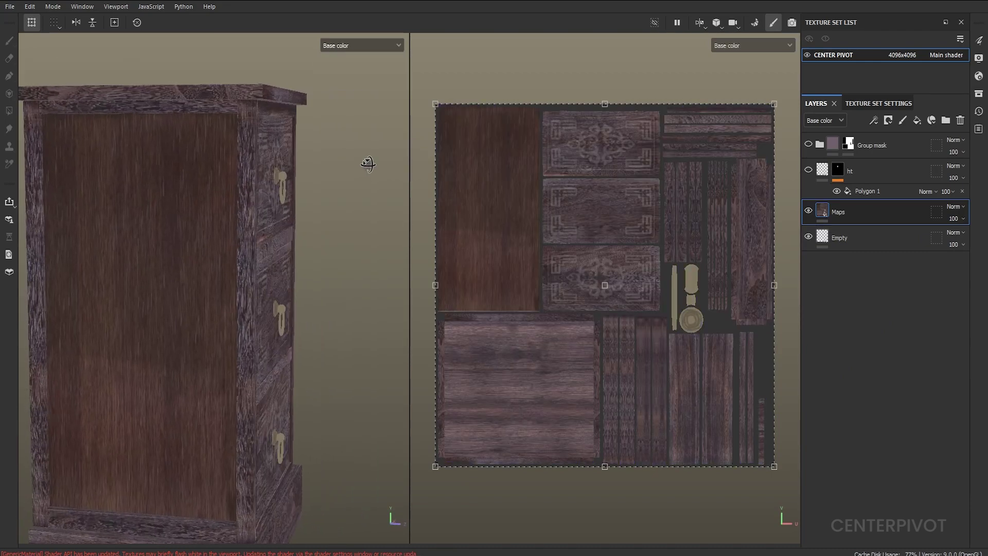
pyautogui.moveTo(368, 161)
pyautogui.keyDown('alt'); pyautogui.mouseDown()
pyautogui.moveTo(289, 161)
pyautogui.moveTo(254, 227)
pyautogui.mouseUp(); pyautogui.keyUp('alt')
pyautogui.scroll(3, 289, 161)
pyautogui.scroll(-5, 265, 177)
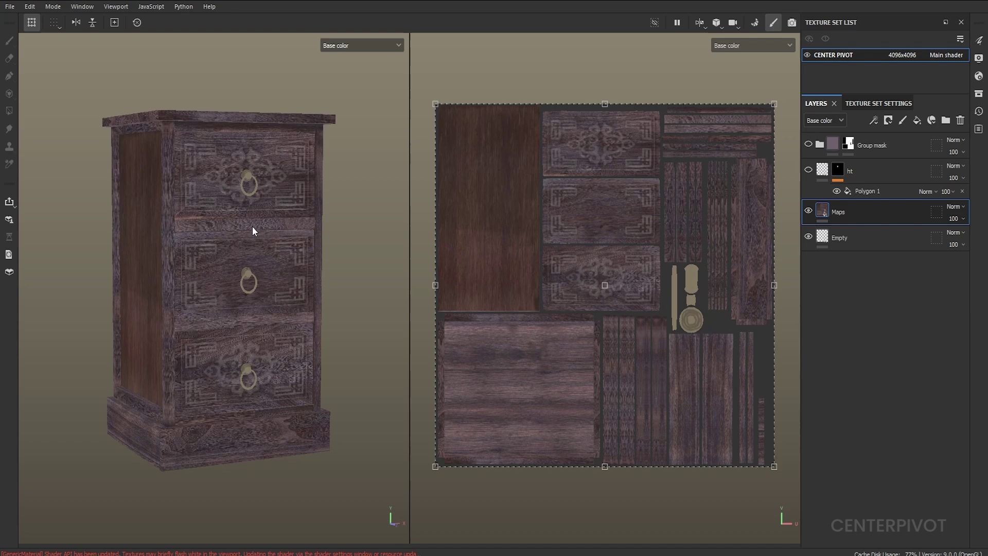
pyautogui.press('m')
# Step: Bake the mesh maps with Thickness excluded, then resume painting
pyautogui.click(878, 103)
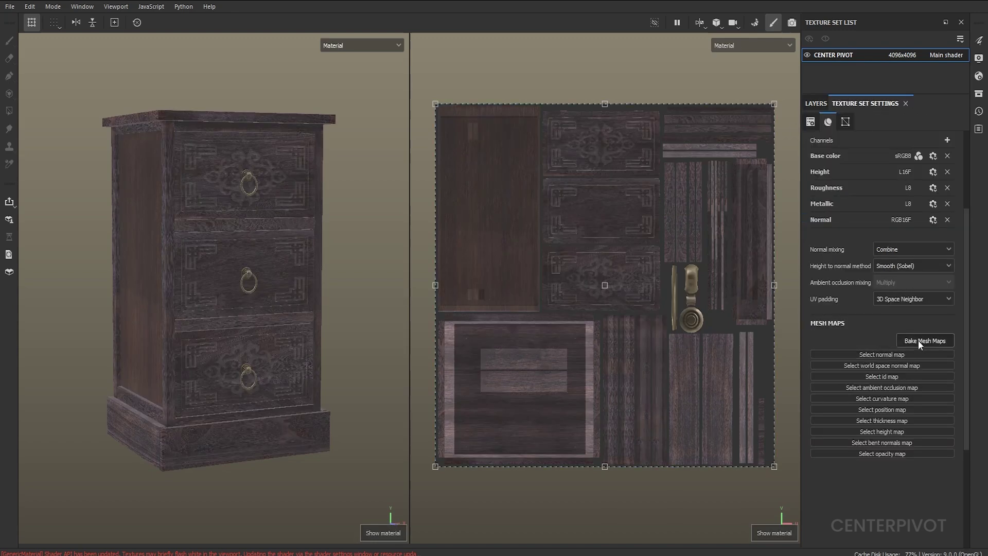
pyautogui.click(936, 341)
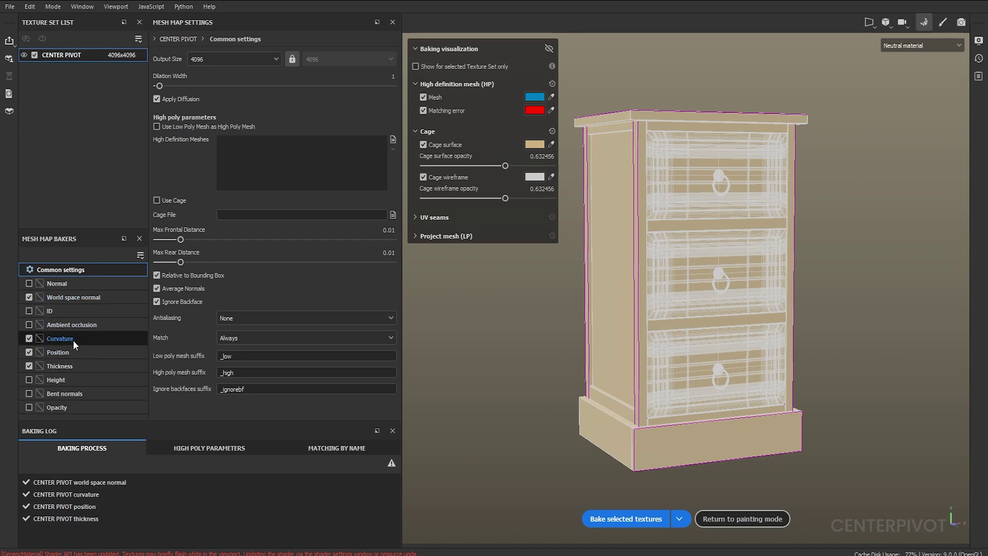
pyautogui.click(30, 366)
pyautogui.click(625, 518)
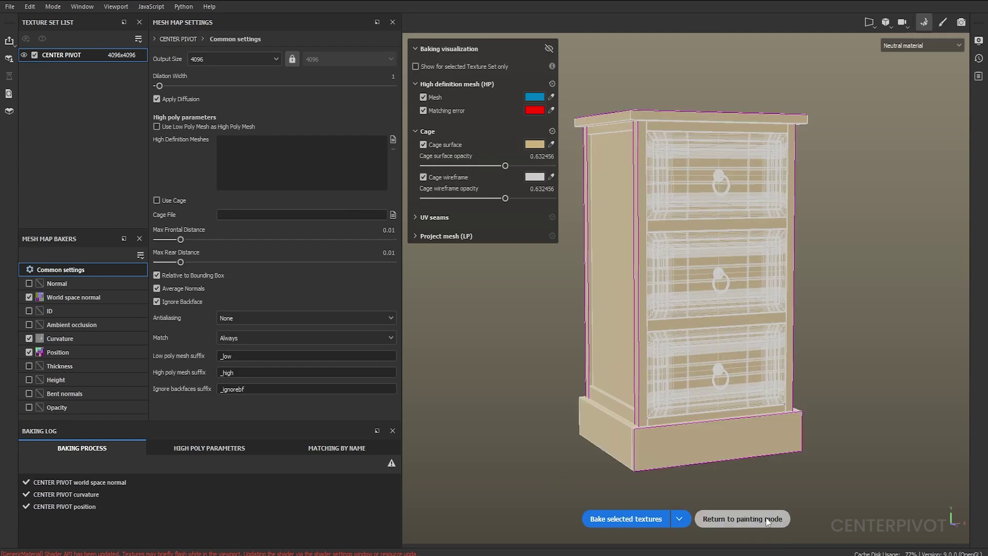
pyautogui.click(765, 517)
# Step: Add a fill layer named Curvature with a black mask
pyautogui.click(917, 120)
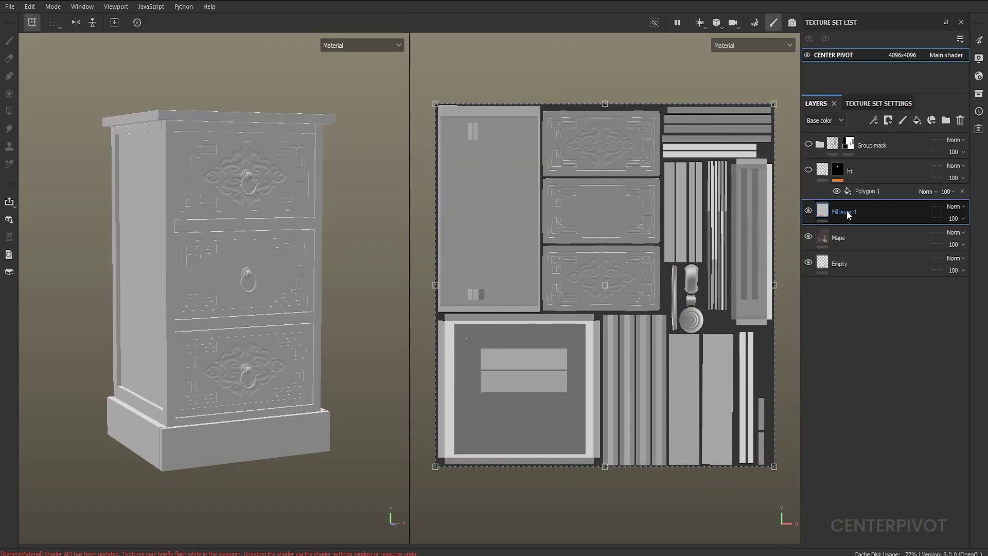
pyautogui.doubleClick(846, 211)
pyautogui.write('Curvature')
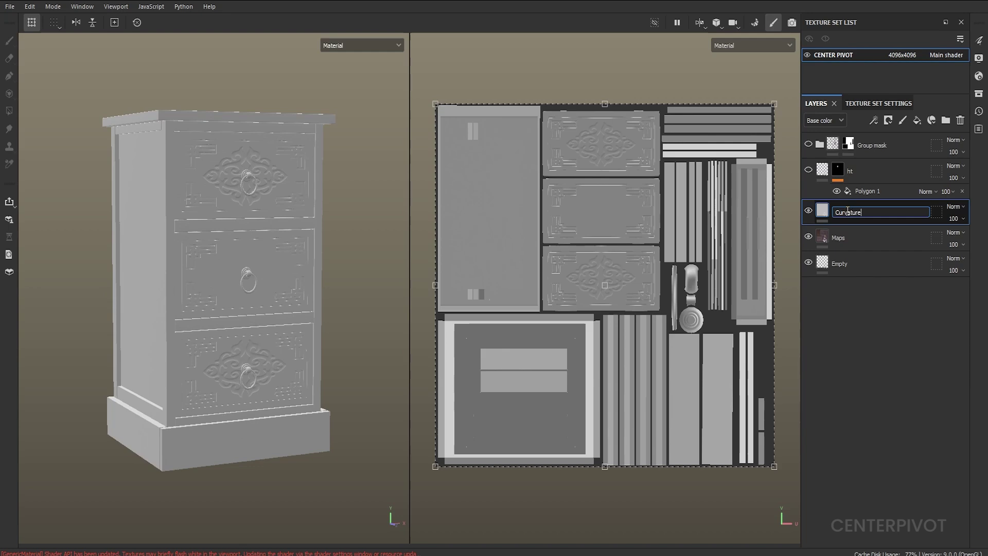
pyautogui.press('Return')
pyautogui.rightClick(847, 212)
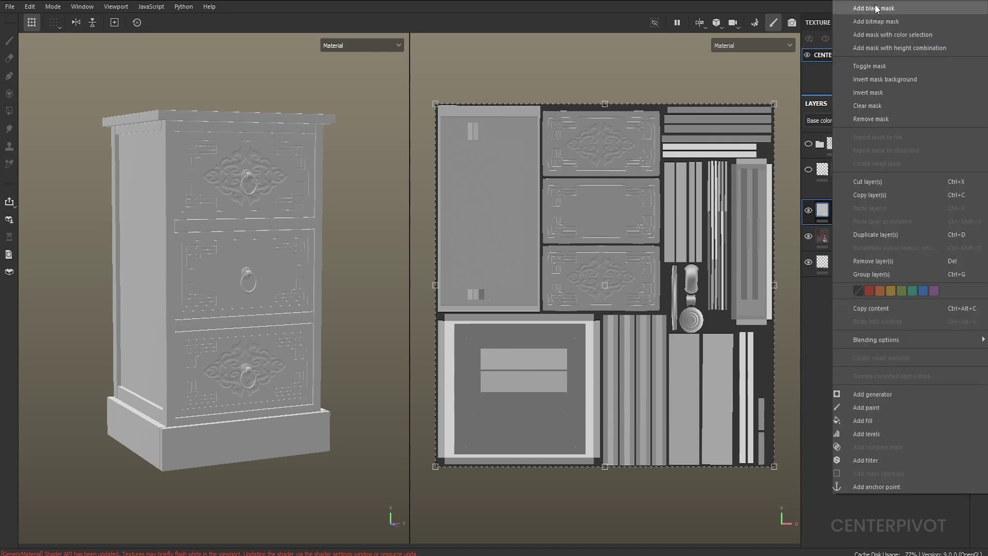
pyautogui.click(876, 8)
# Step: Add a Curvature generator to the Curvature layer's mask and view the mask alone
pyautogui.rightClick(834, 210)
pyautogui.click(883, 343)
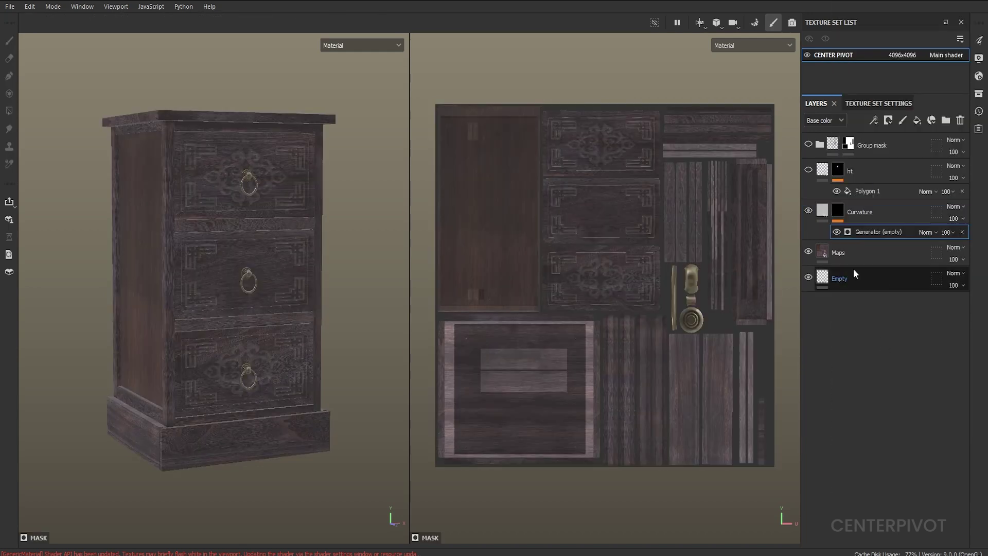
pyautogui.click(659, 230)
pyautogui.click(785, 267)
pyautogui.press('m')
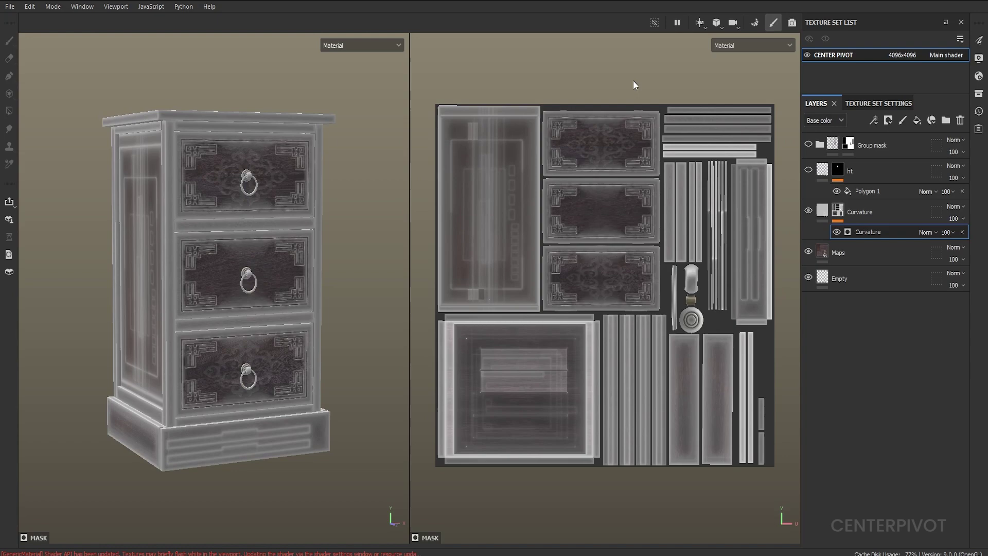
pyautogui.scroll(5, 232, 254)
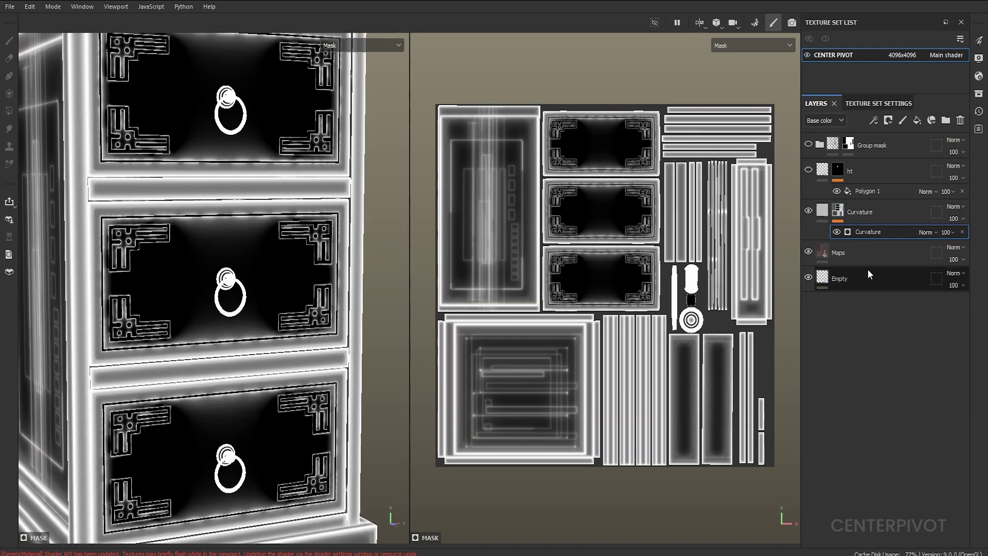
# Step: Lower the curvature generator's Global Balance to 0.05
pyautogui.click(868, 232)
pyautogui.moveTo(620, 351); pyautogui.dragTo(553, 356)
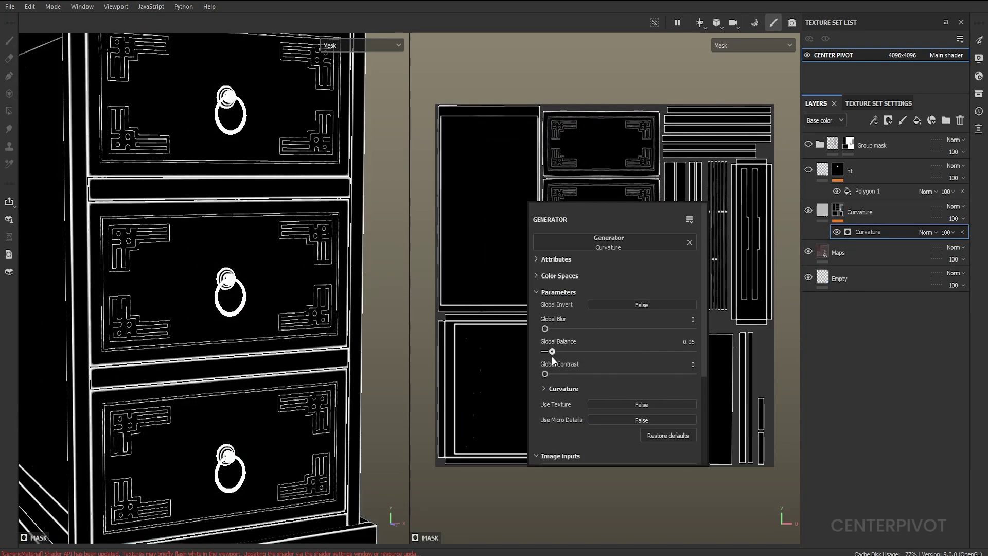
pyautogui.scroll(1, 213, 290)
pyautogui.click(857, 212)
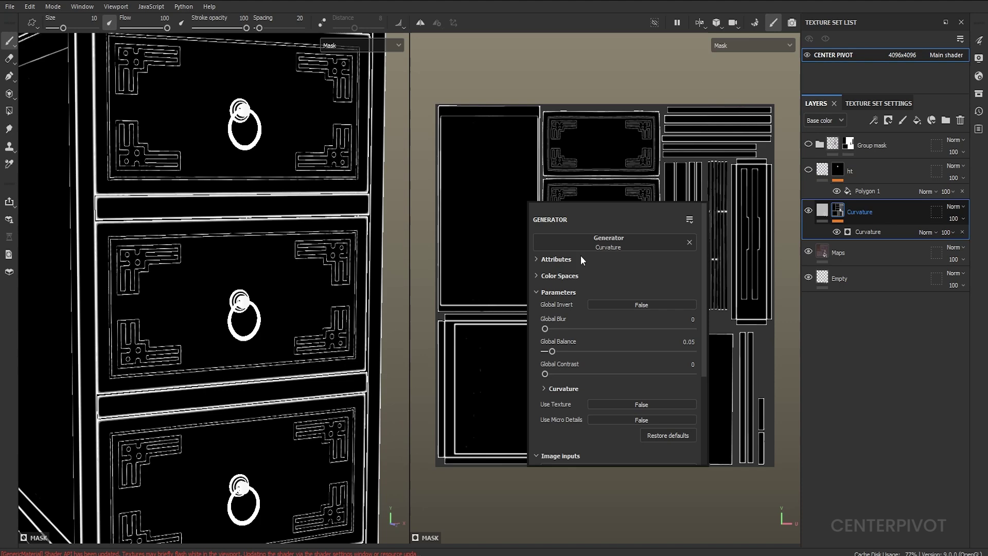
pyautogui.press('1')
# Step: Group the Curvature layer into a new folder and give the folder a mask
pyautogui.click(893, 214)
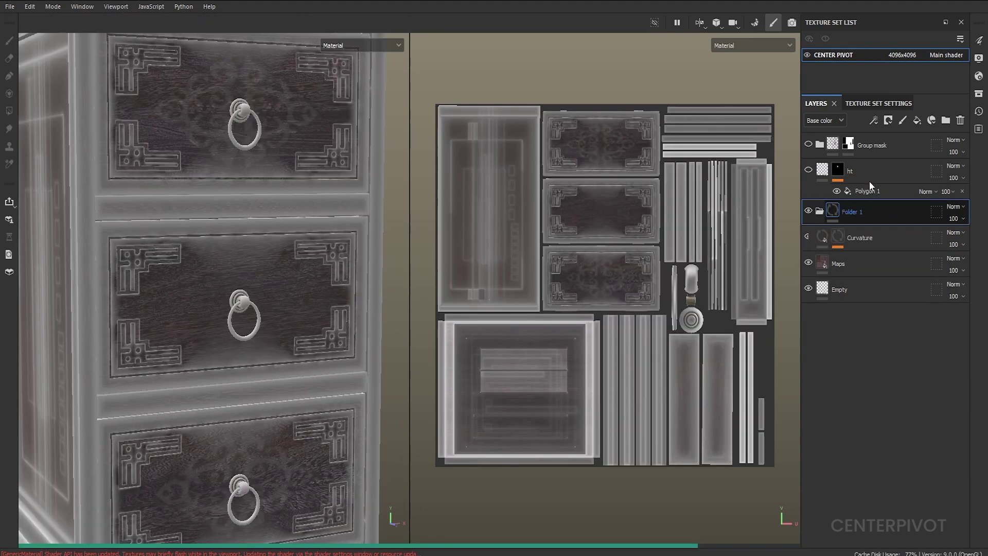
pyautogui.hotkey('ctrl', 'g')
pyautogui.rightClick(847, 150)
pyautogui.click(886, 48)
pyautogui.rightClick(847, 147)
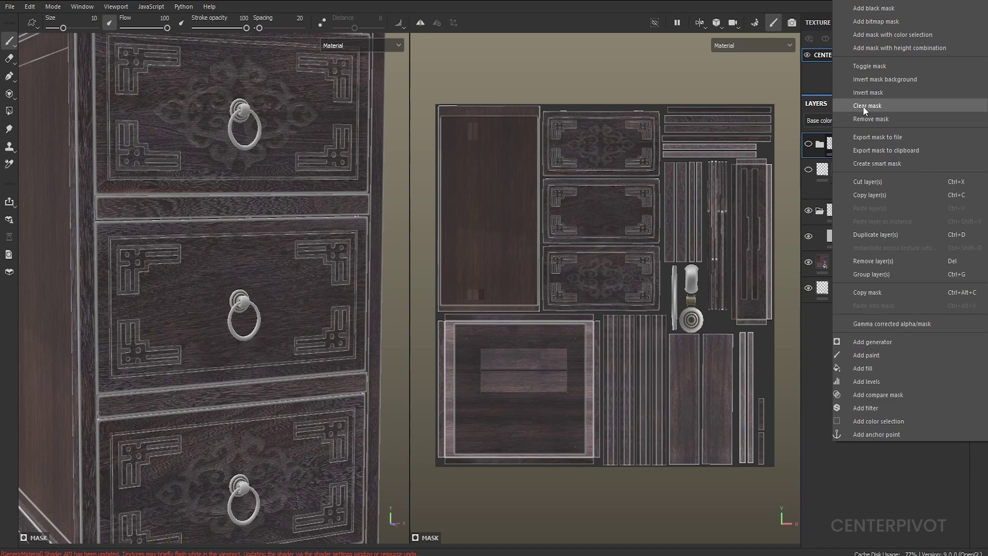
pyautogui.click(871, 292)
# Step: Rename the folder to Curvature and delete the Group mask layer
pyautogui.rightClick(847, 215)
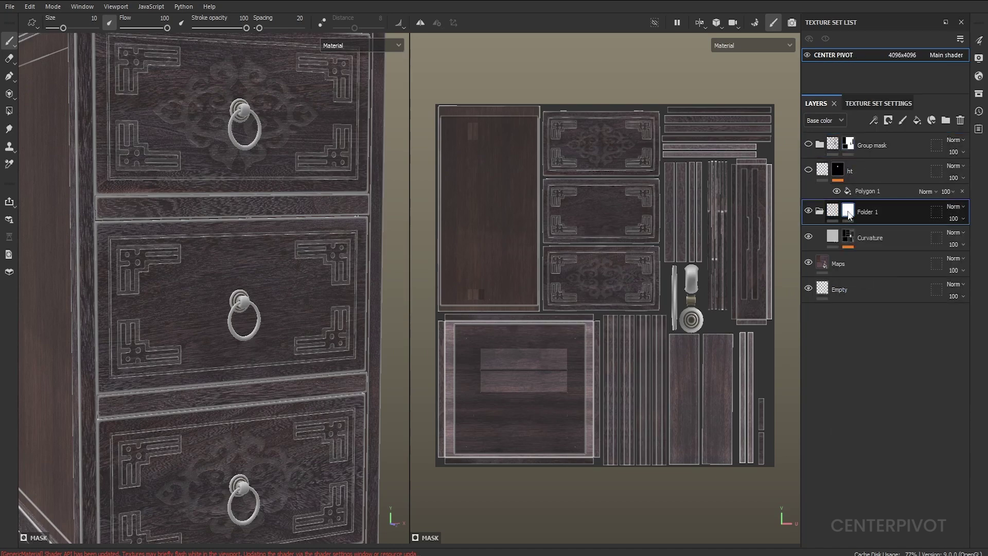
pyautogui.click(890, 306)
pyautogui.doubleClick(870, 211)
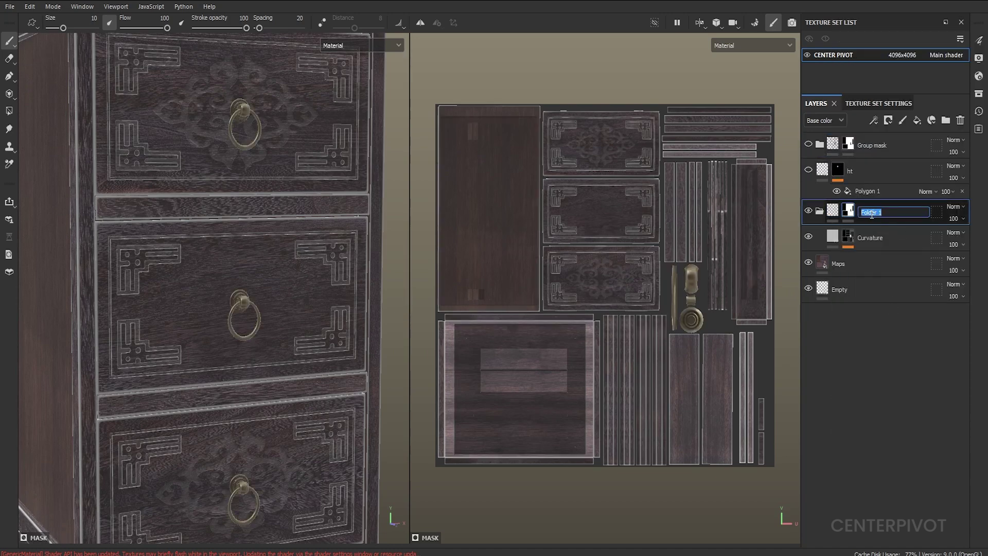
pyautogui.write('C')
pyautogui.write('urvature')
pyautogui.press('Return')
pyautogui.click(905, 144)
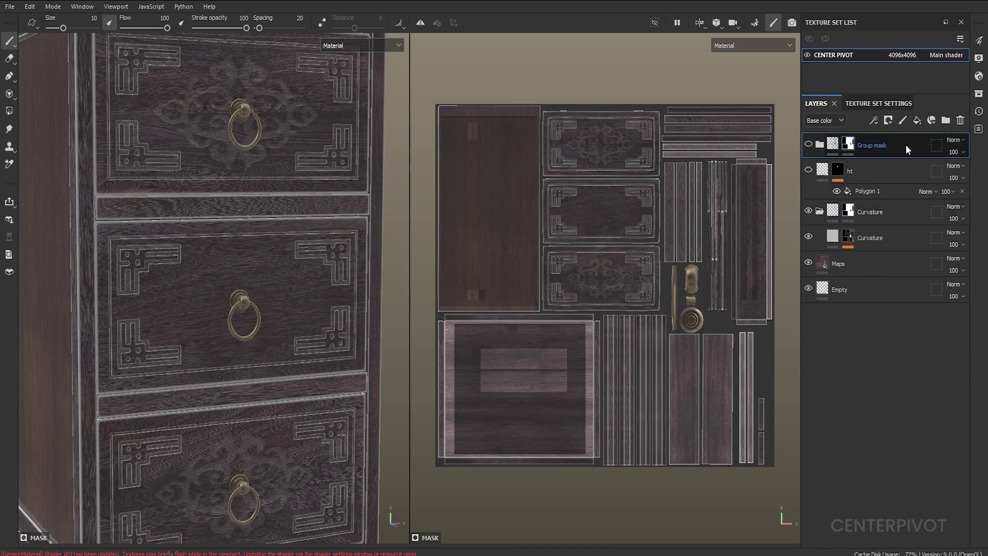
pyautogui.press('Delete')
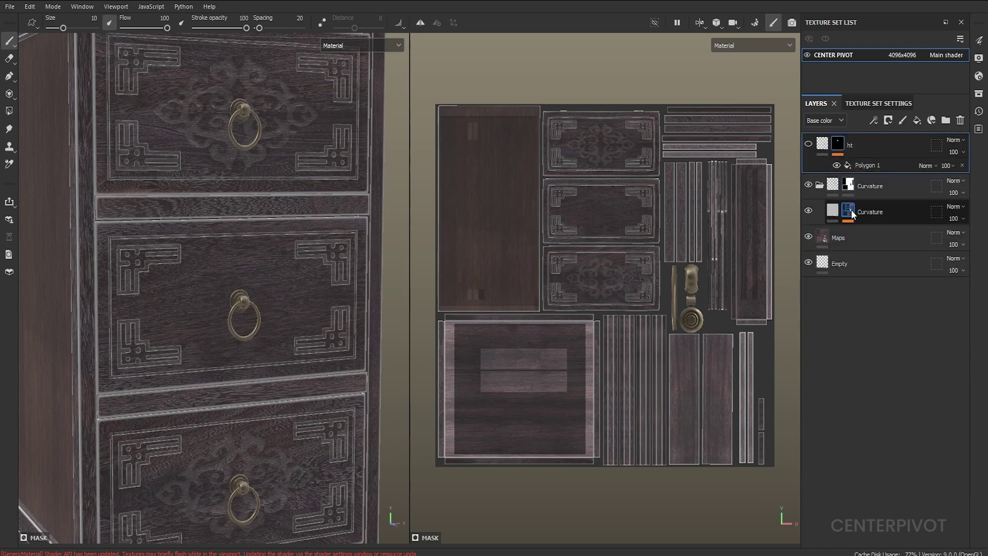
# Step: Create a Maps anchor point on the Maps layer, listed directly beneath it
pyautogui.keyDown('alt'); pyautogui.click(848, 211); pyautogui.keyUp('alt')
pyautogui.click(832, 210)
pyautogui.scroll(2, 132, 312)
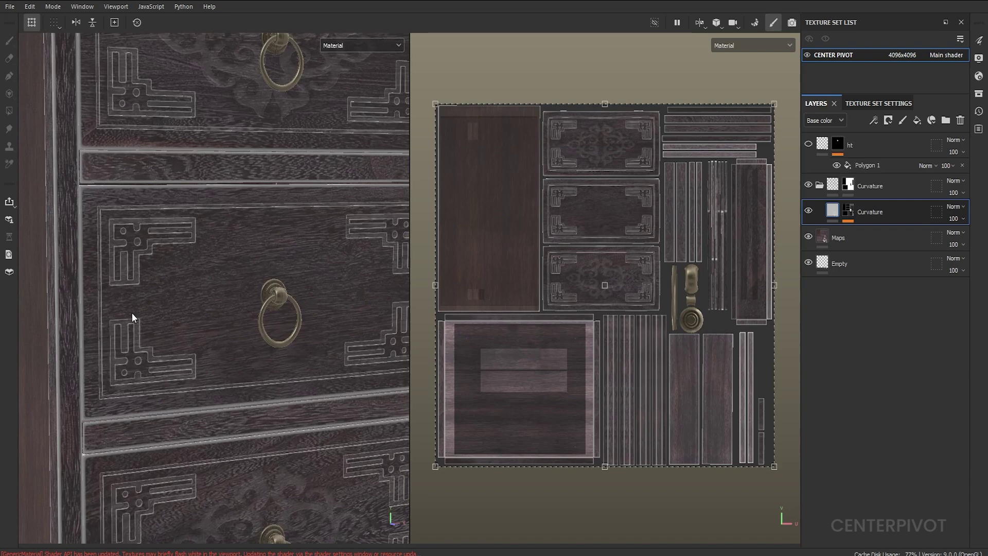
pyautogui.scroll(-5, 131, 312)
pyautogui.scroll(8, 288, 312)
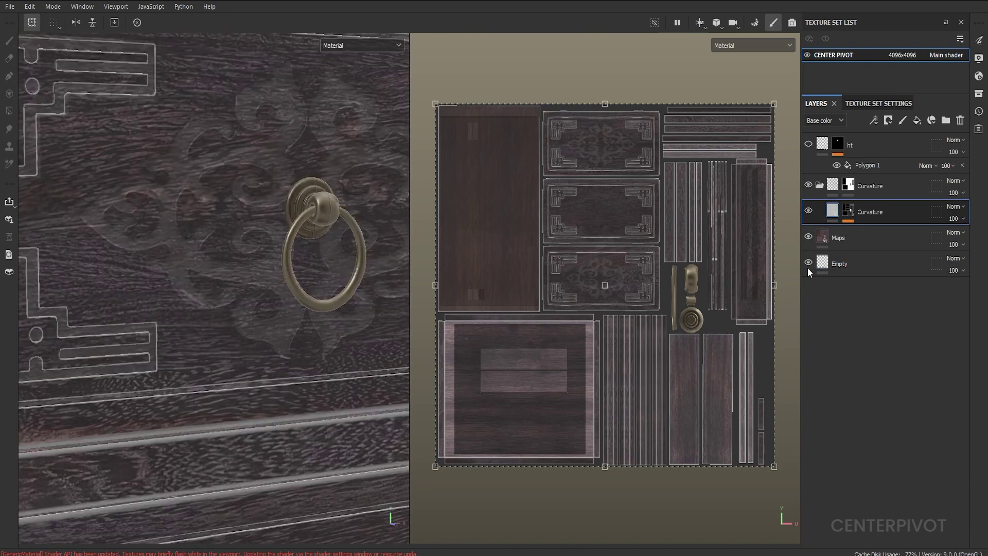
pyautogui.click(841, 239)
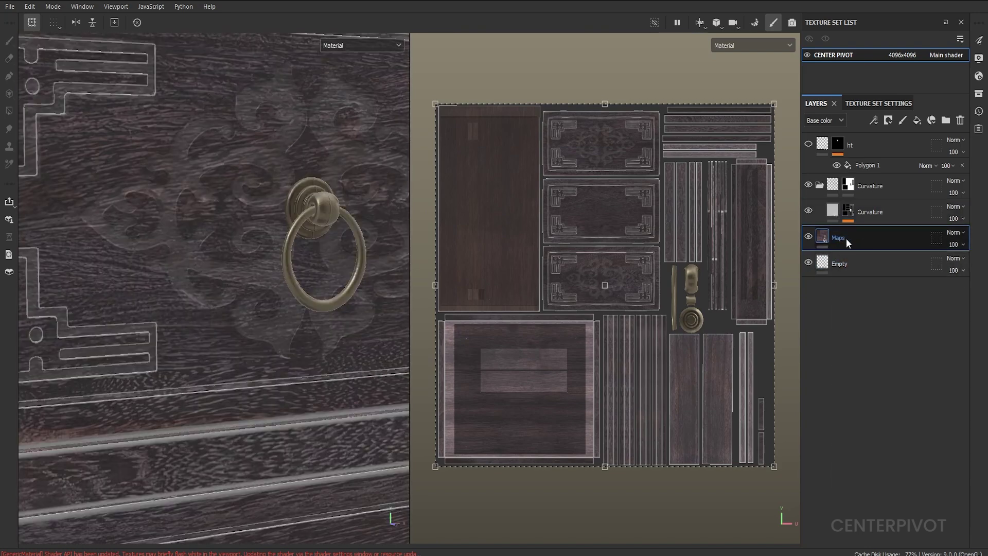
pyautogui.rightClick(846, 238)
pyautogui.click(877, 484)
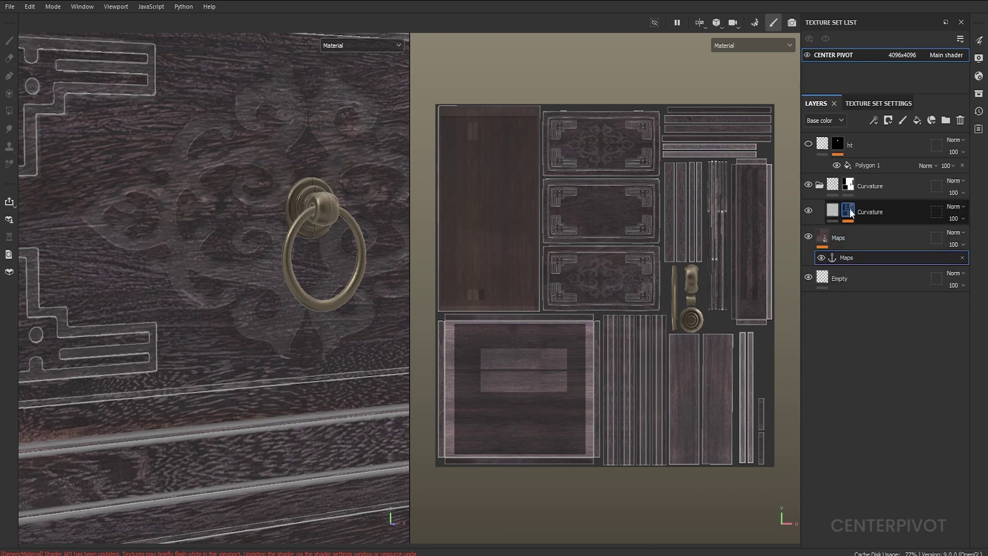
# Step: Turn on Use Micro Details and source Micro Normal from the Maps anchor's Normal channel
pyautogui.click(863, 234)
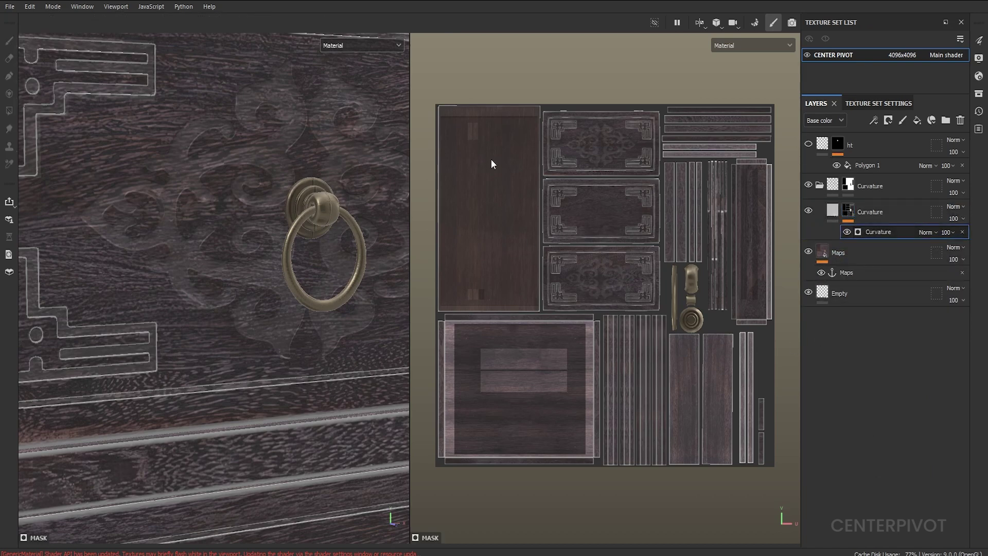
pyautogui.scroll(-3, 587, 314)
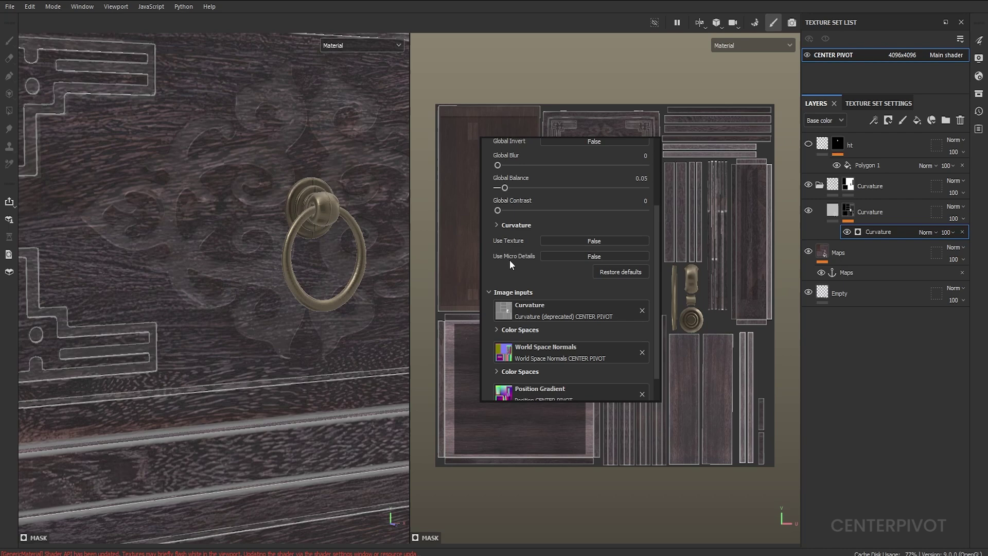
pyautogui.click(575, 256)
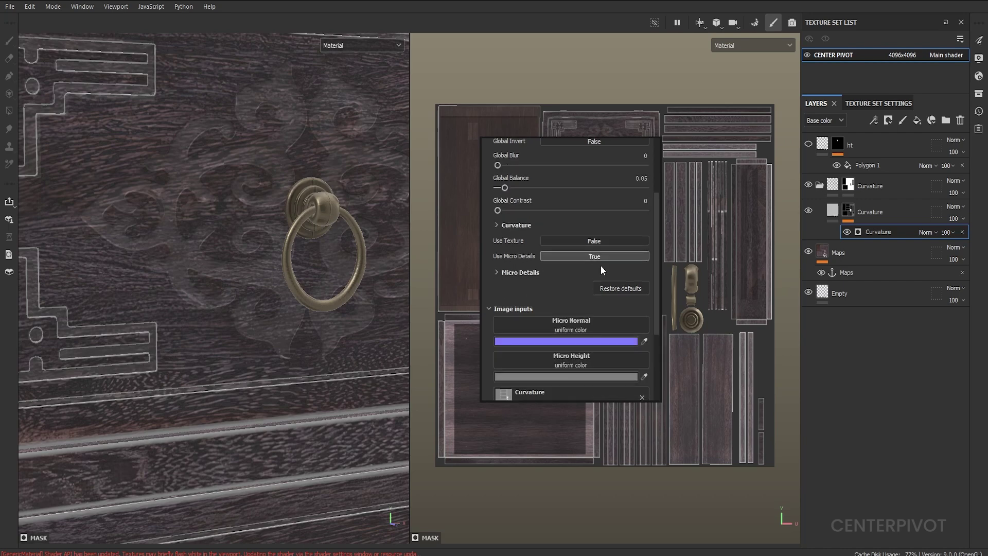
pyautogui.scroll(-2, 544, 270)
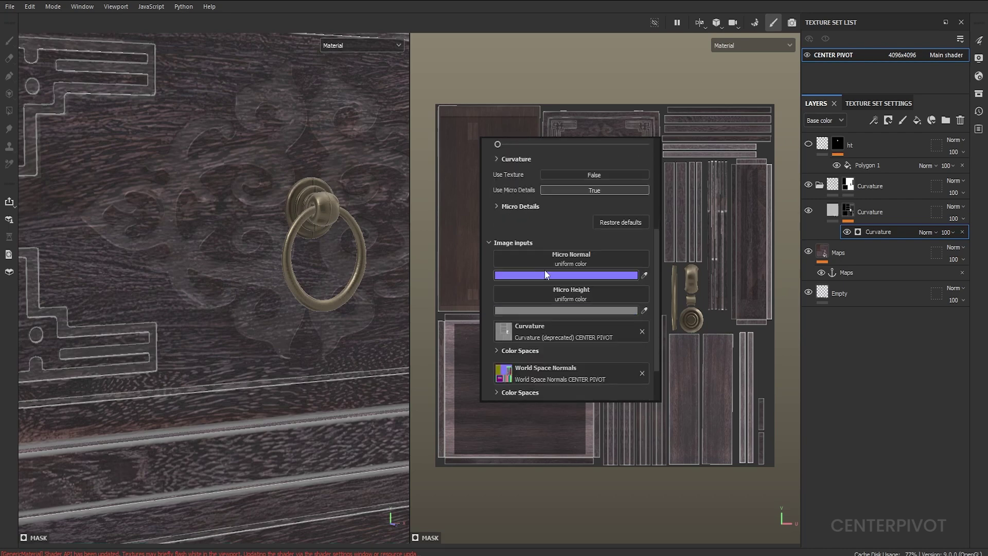
pyautogui.click(574, 258)
pyautogui.click(642, 271)
pyautogui.click(601, 287)
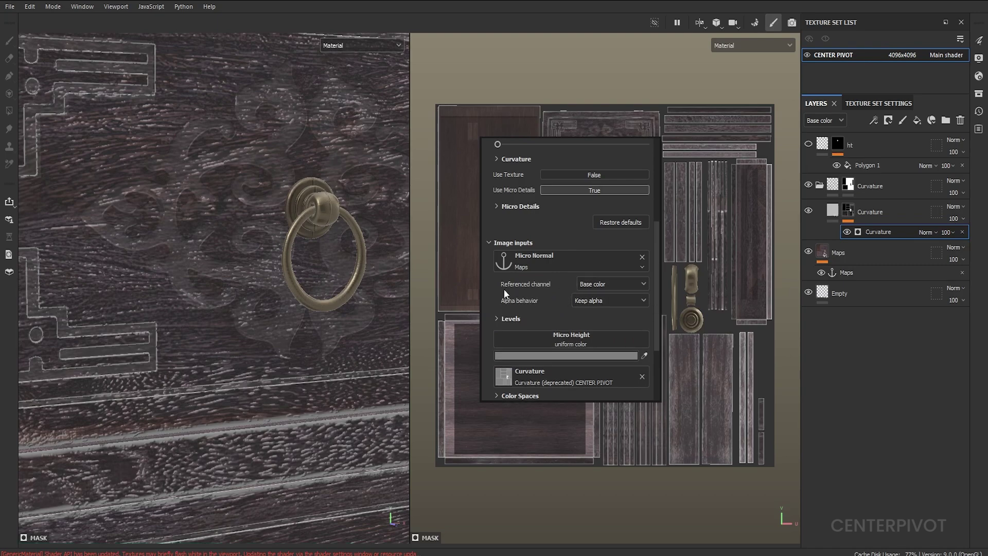
pyautogui.click(599, 283)
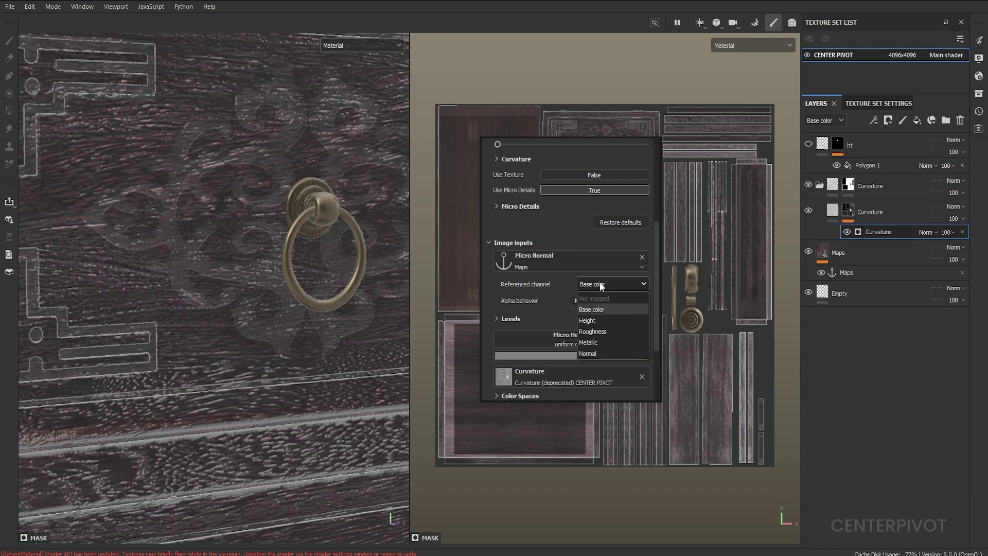
pyautogui.click(593, 357)
pyautogui.scroll(-3, 326, 320)
pyautogui.scroll(-5, 230, 184)
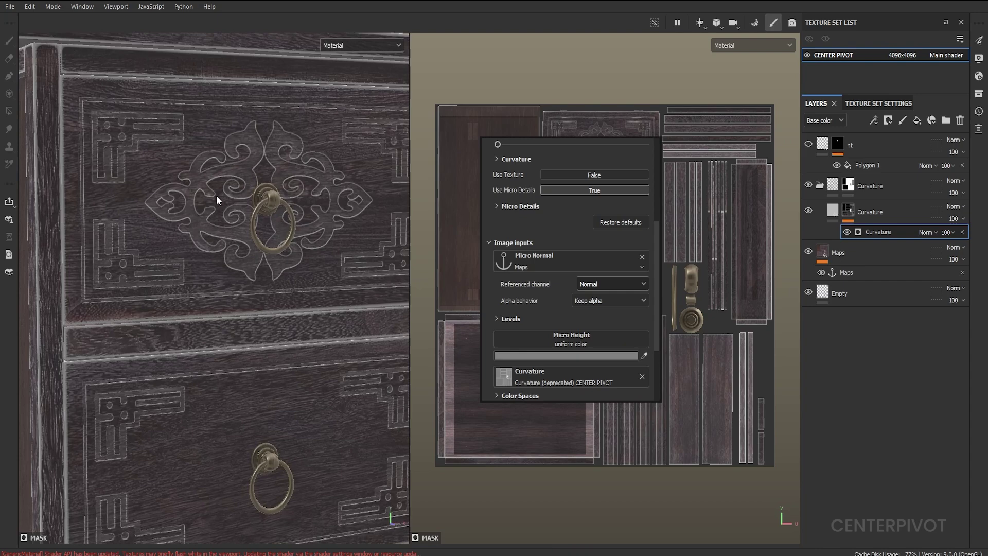
pyautogui.keyDown('alt'); pyautogui.moveTo(216, 196); pyautogui.dragTo(219, 147); pyautogui.keyUp('alt')
pyautogui.scroll(3, 218, 147)
pyautogui.moveTo(177, 236)
pyautogui.keyDown('alt'); pyautogui.mouseDown()
pyautogui.moveTo(162, 235)
pyautogui.moveTo(220, 236)
pyautogui.mouseUp(); pyautogui.keyUp('alt')
pyautogui.scroll(-4, 215, 233)
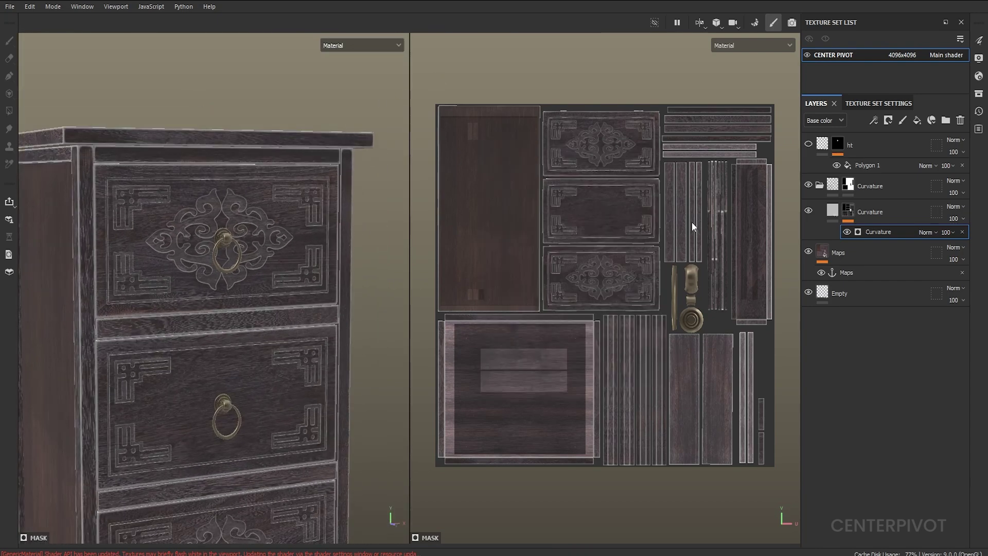
# Step: Move the ht layer below the Curvature folder, make it visible, and preview its height
pyautogui.click(865, 146)
pyautogui.click(820, 186)
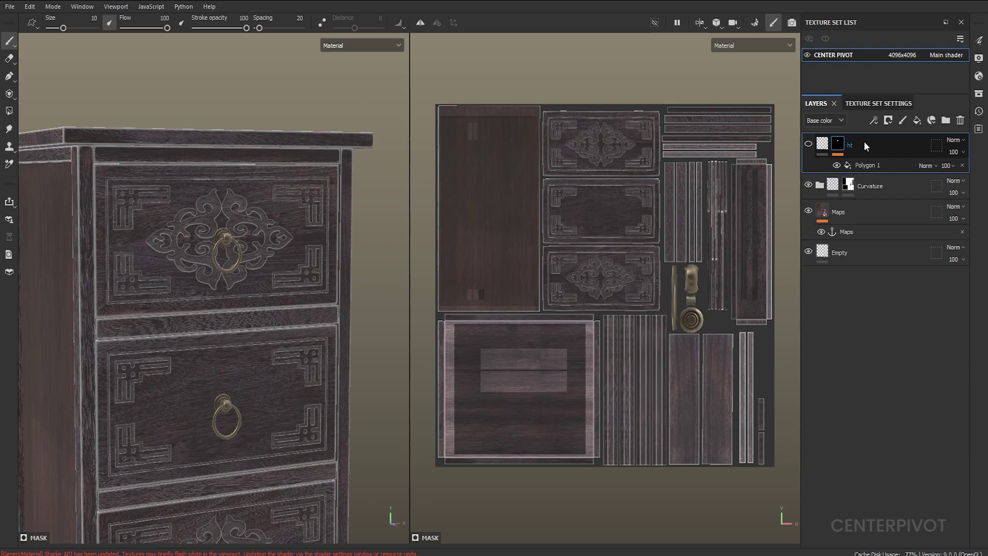
pyautogui.moveTo(864, 143); pyautogui.dragTo(863, 200)
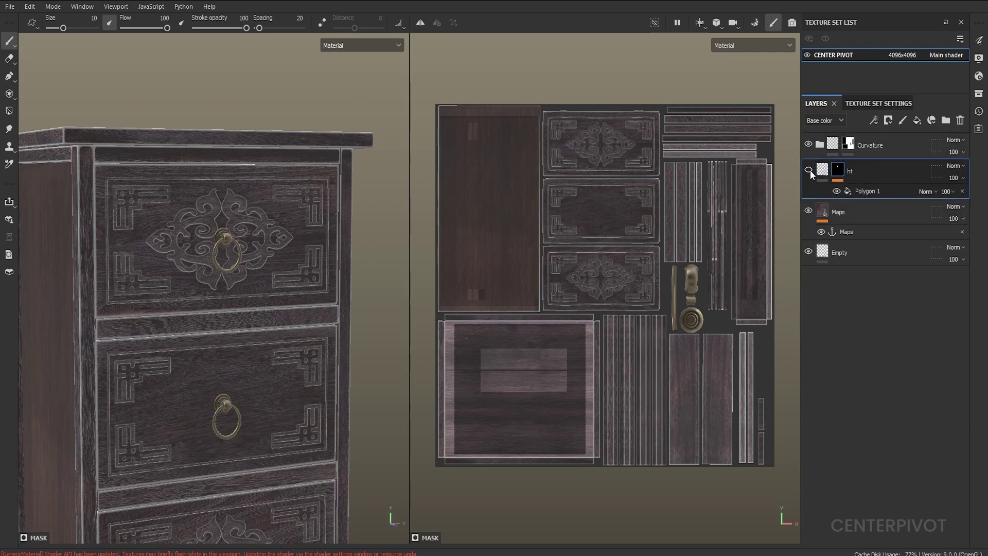
pyautogui.click(809, 170)
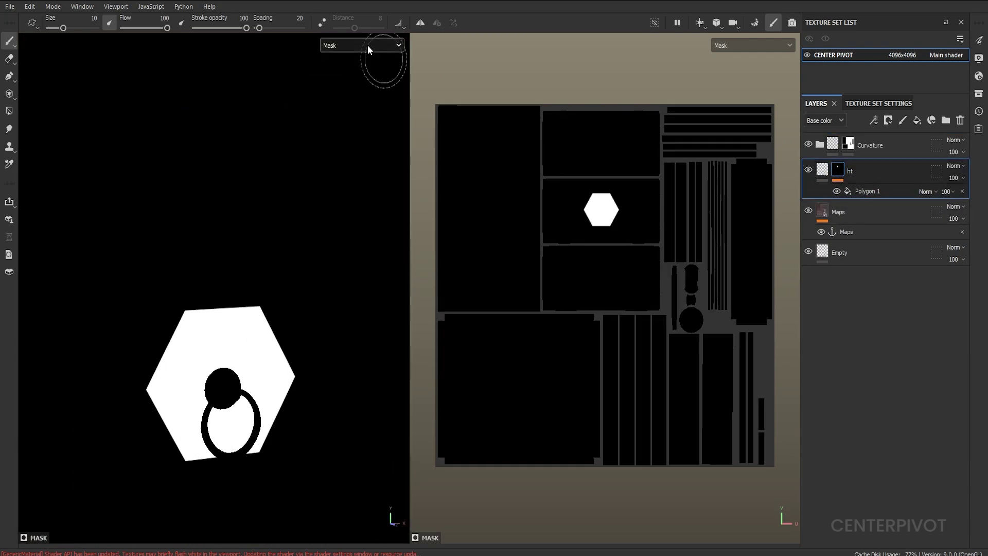
pyautogui.click(361, 45)
pyautogui.click(351, 88)
pyautogui.press('m')
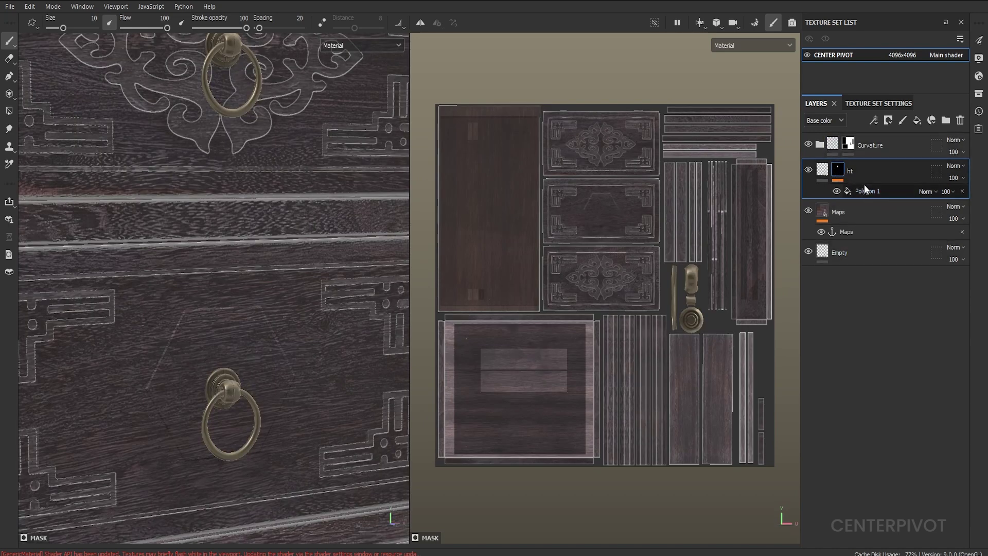
# Step: Anchor the ht layer's mask and use that anchor as the generator's Micro Height
pyautogui.rightClick(868, 189)
pyautogui.click(882, 438)
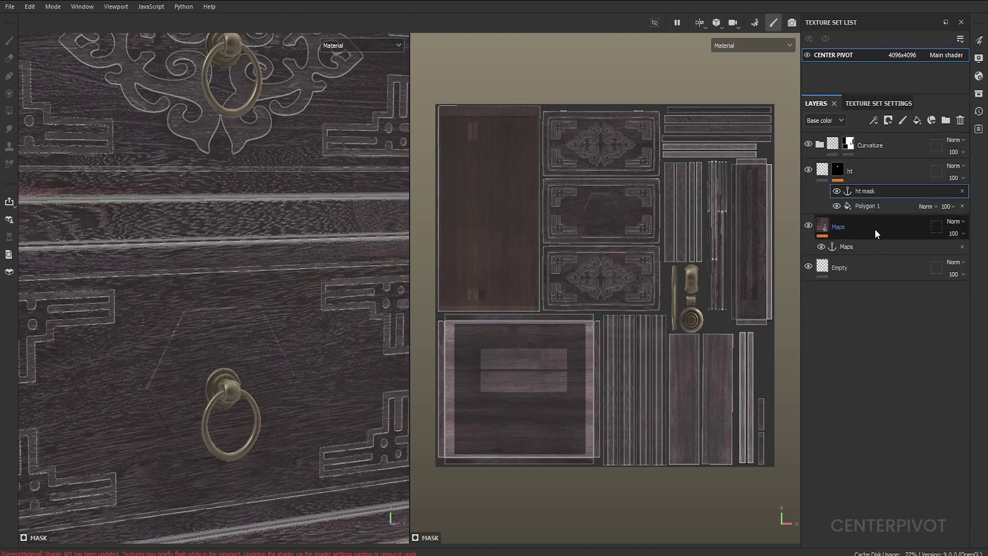
pyautogui.click(820, 146)
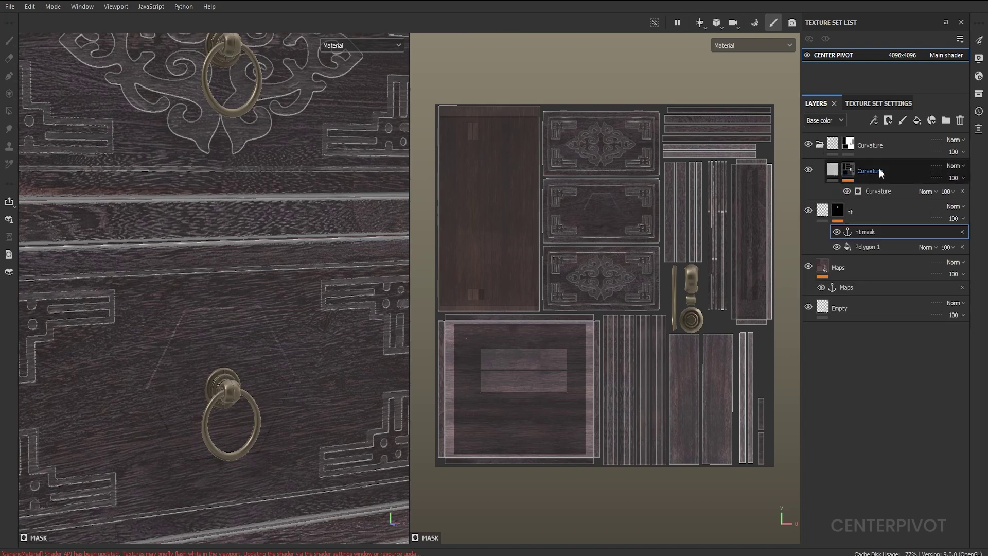
pyautogui.click(878, 191)
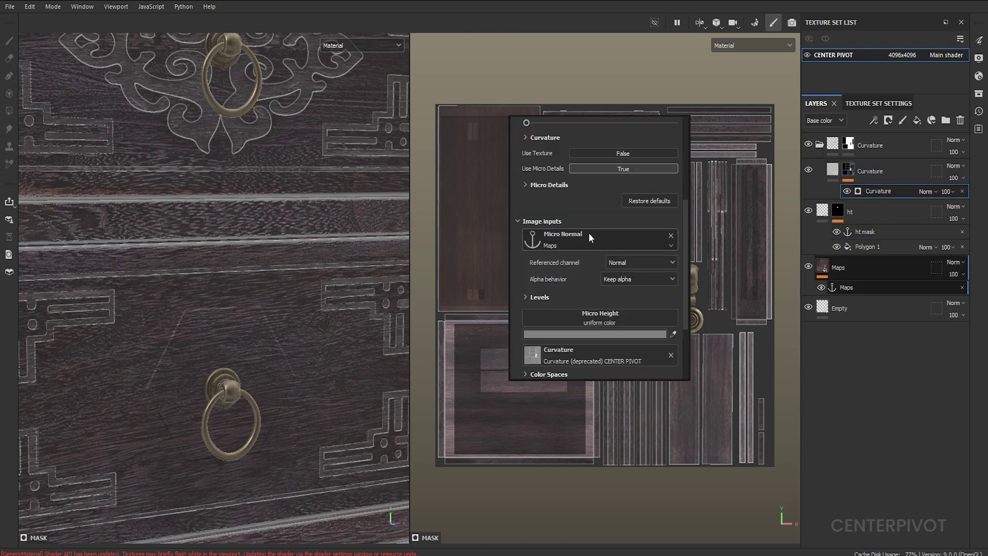
pyautogui.scroll(3, 589, 232)
pyautogui.scroll(-3, 635, 251)
pyautogui.click(609, 317)
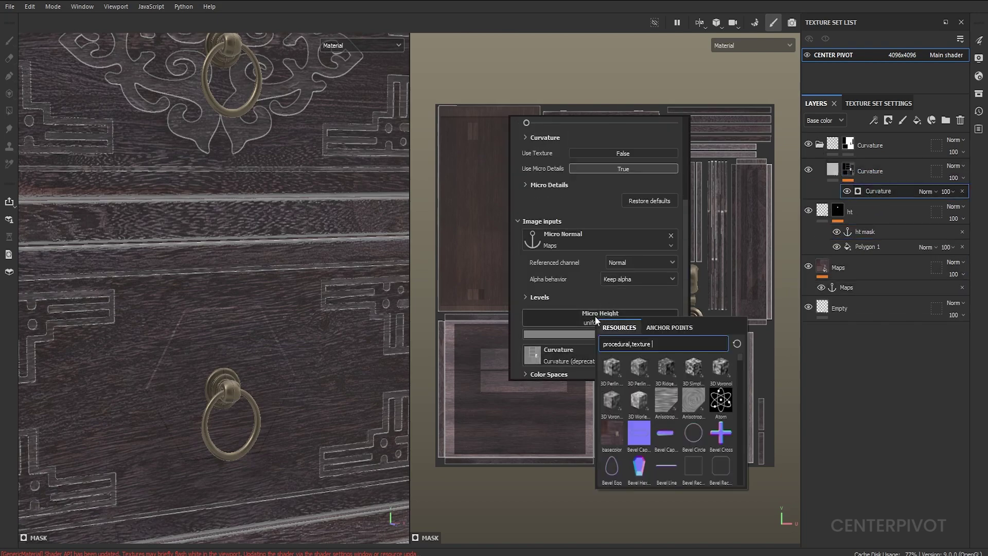
pyautogui.press('Escape')
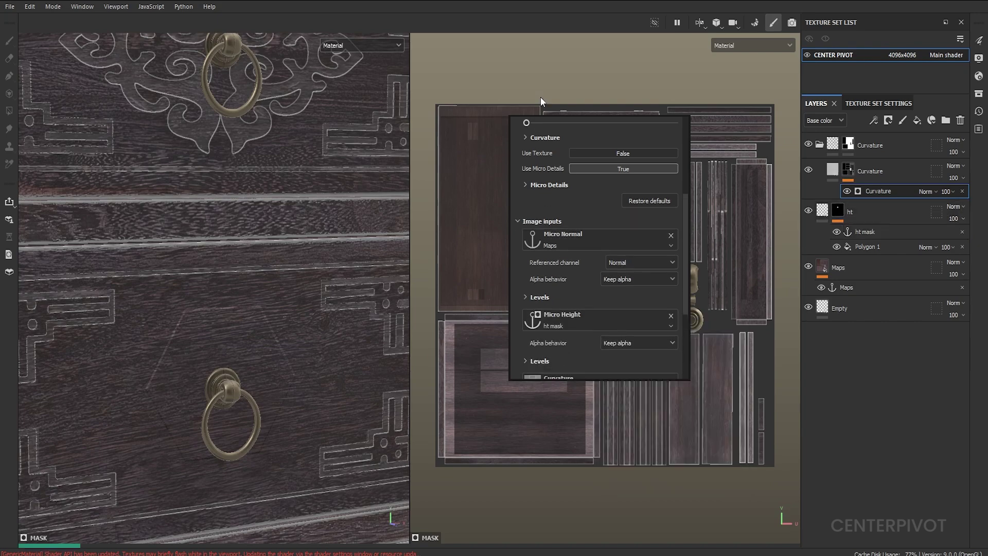
# Step: Limit the Curvature fill to base color only, colored 7D706D, in full material view
pyautogui.click(544, 71)
pyautogui.scroll(-5, 162, 353)
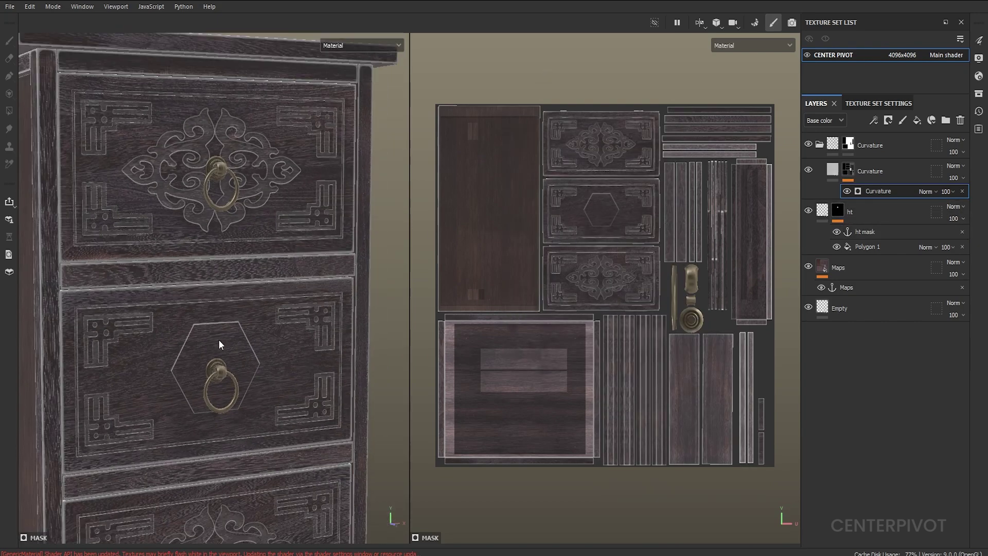
pyautogui.moveTo(218, 339)
pyautogui.keyDown('alt'); pyautogui.mouseDown()
pyautogui.moveTo(193, 448)
pyautogui.moveTo(187, 407)
pyautogui.mouseUp(); pyautogui.keyUp('alt')
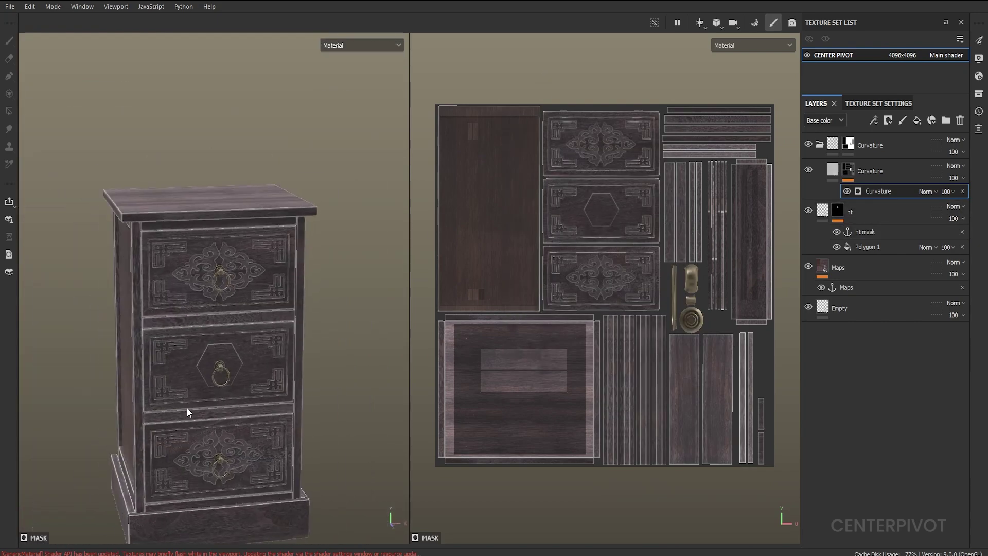
pyautogui.scroll(3, 211, 367)
pyautogui.scroll(2, 211, 367)
pyautogui.click(864, 172)
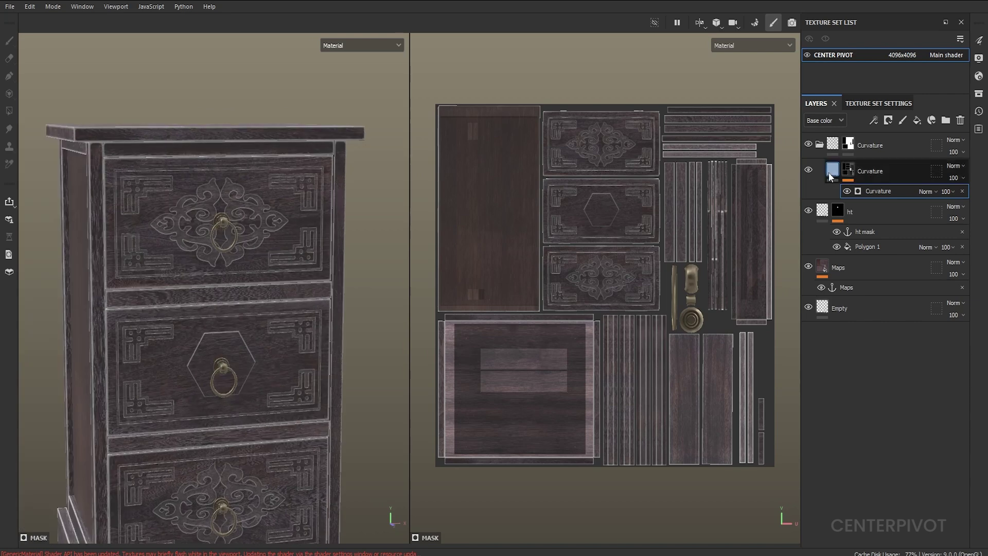
pyautogui.scroll(2, 586, 232)
pyautogui.click(518, 222)
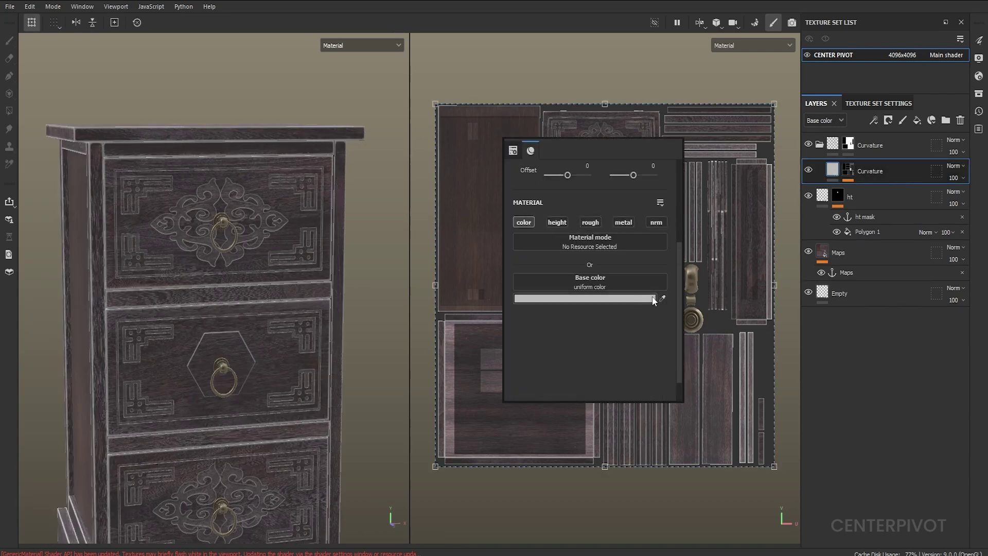
pyautogui.click(609, 298)
pyautogui.moveTo(638, 337); pyautogui.dragTo(633, 315)
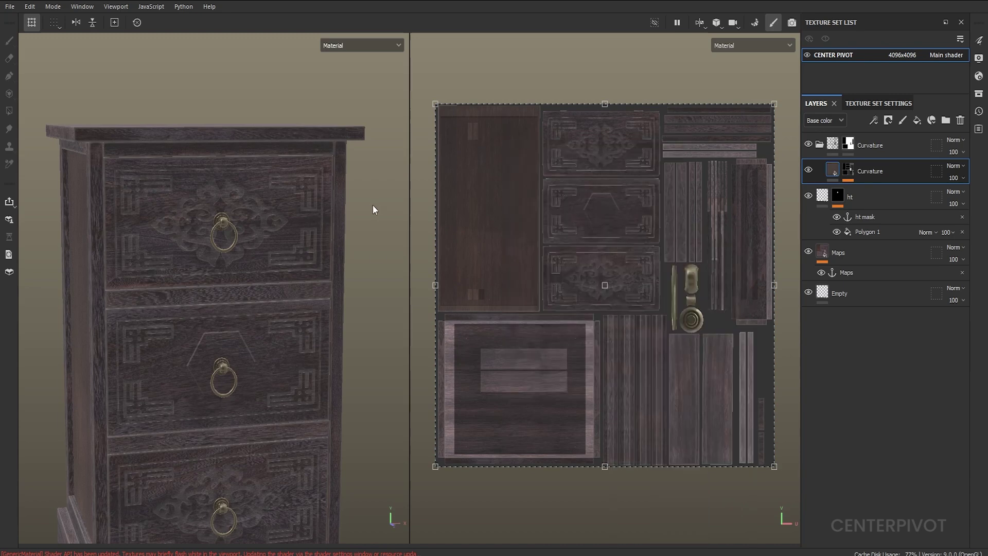
pyautogui.scroll(-2, 353, 286)
pyautogui.scroll(3, 191, 325)
pyautogui.click(349, 50)
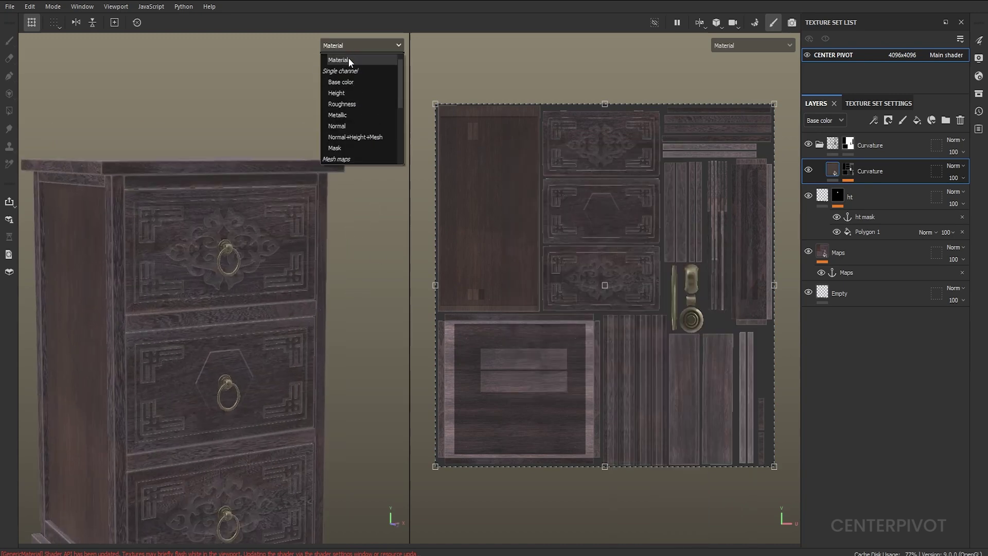
pyautogui.click(270, 86)
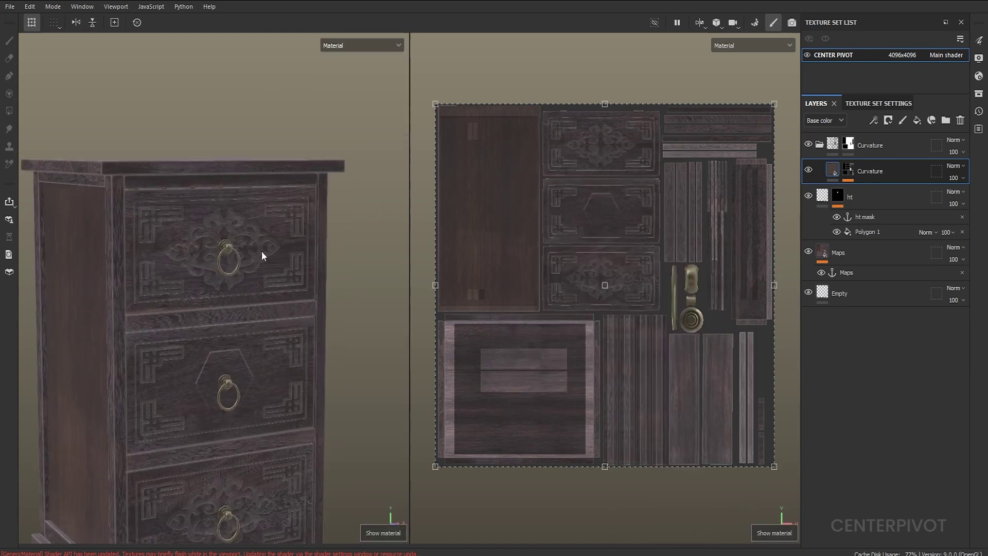